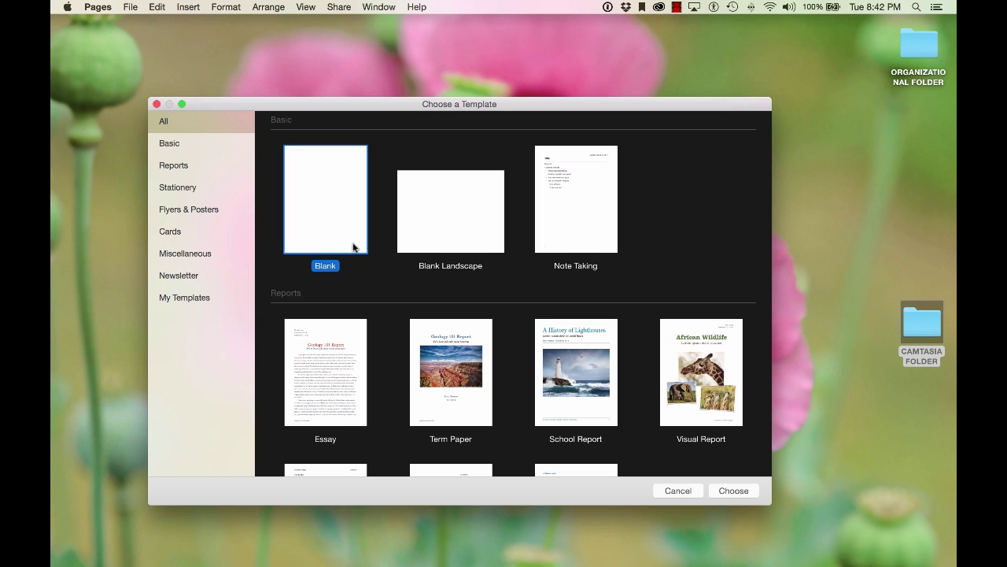
Create a blank document and insert a plain table without header rows or columns.
left_click(740, 494)
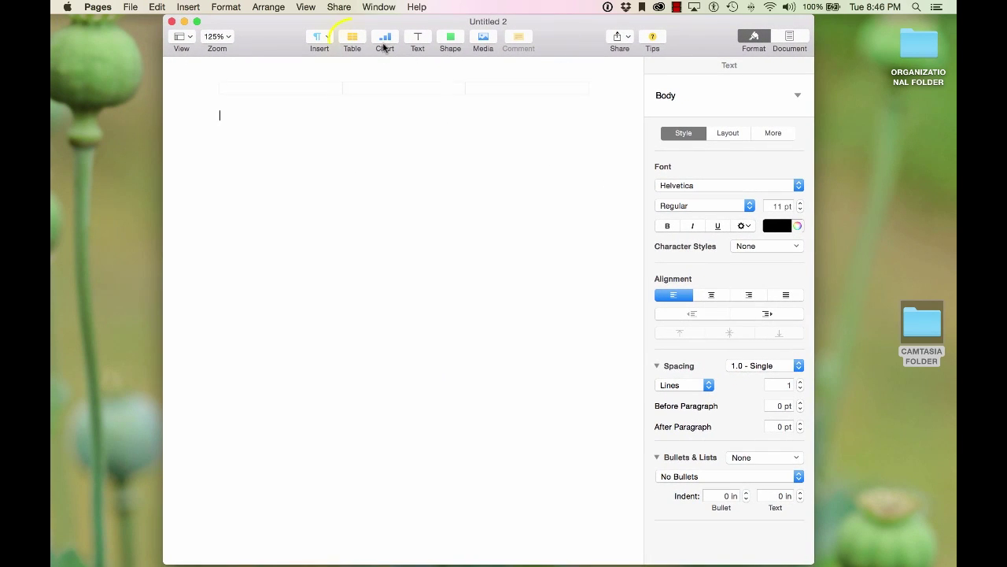
left_click(352, 40)
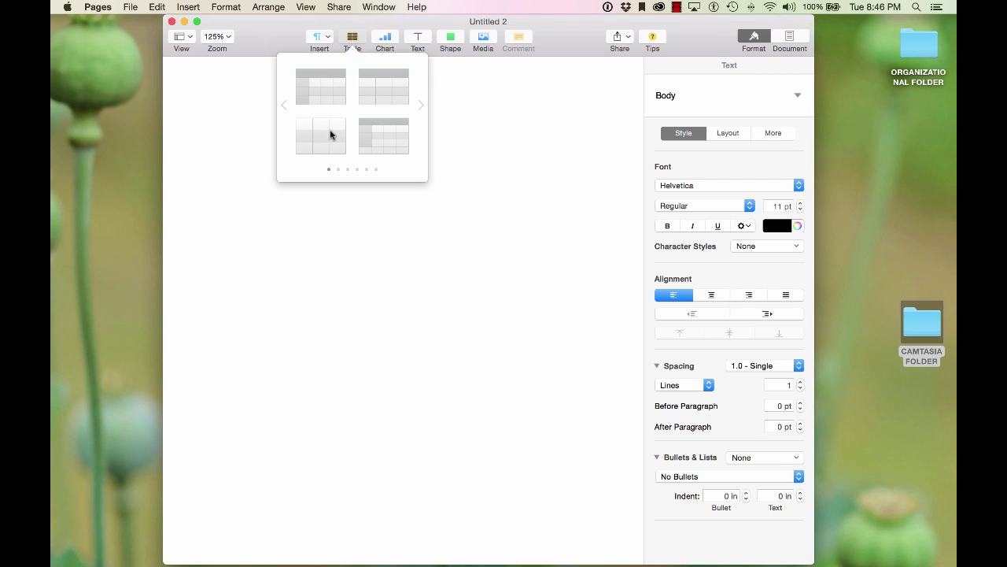
left_click(330, 134)
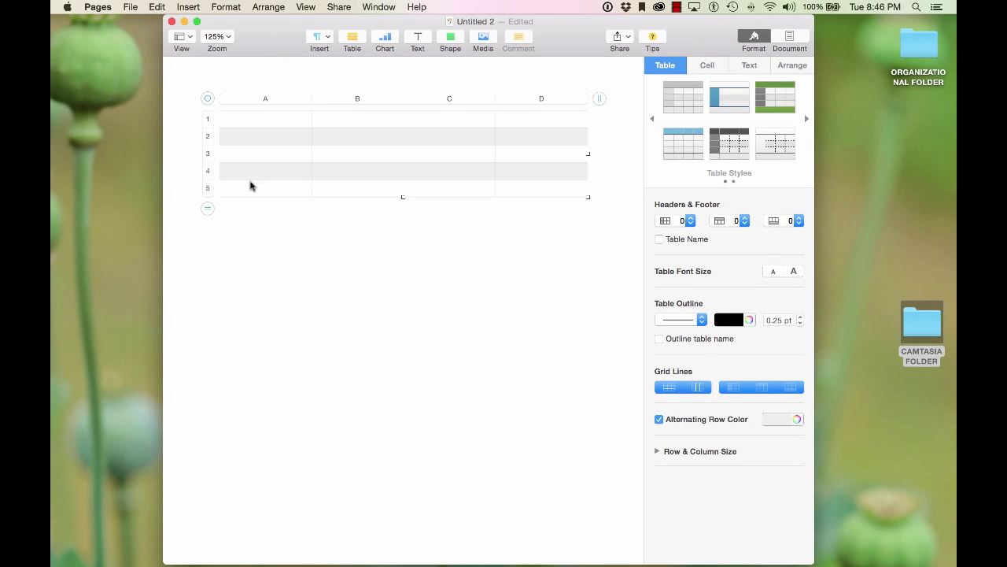
Reduce the table to a single row.
left_click(207, 208)
left_click(212, 216)
left_click(212, 215)
left_click(213, 216)
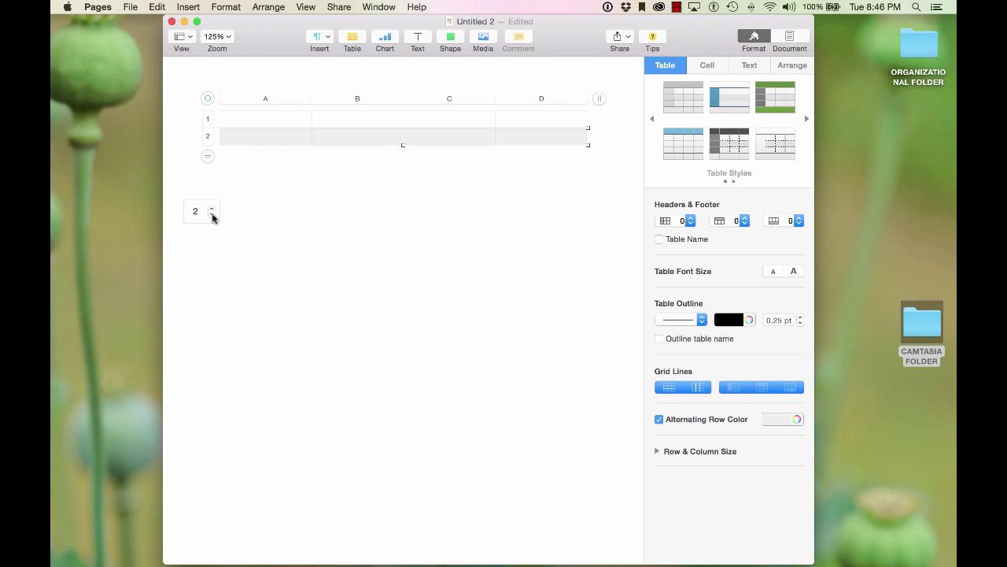
left_click(212, 216)
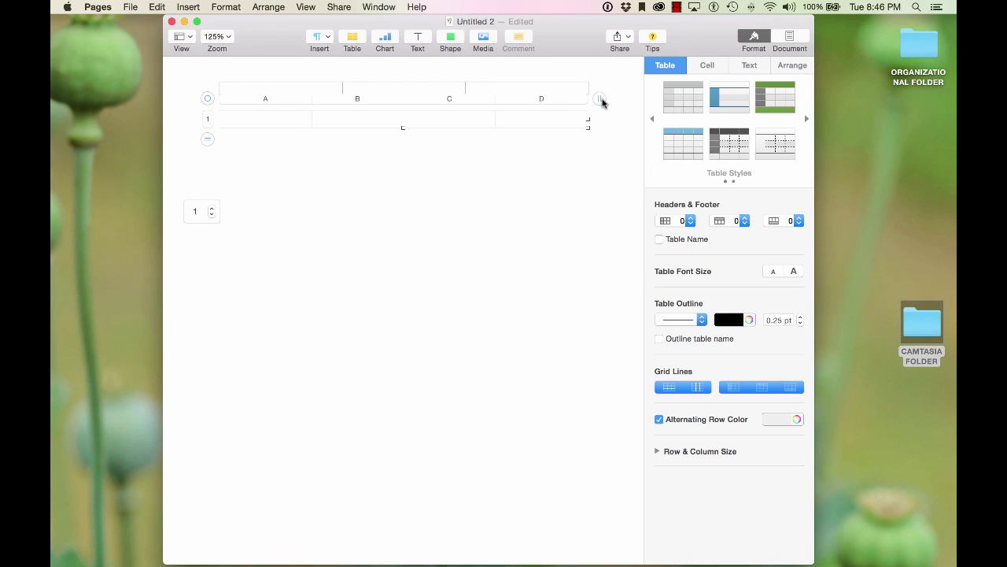
Reduce the table to two columns and deselect it.
left_click(600, 99)
left_click(600, 101)
left_click(600, 101)
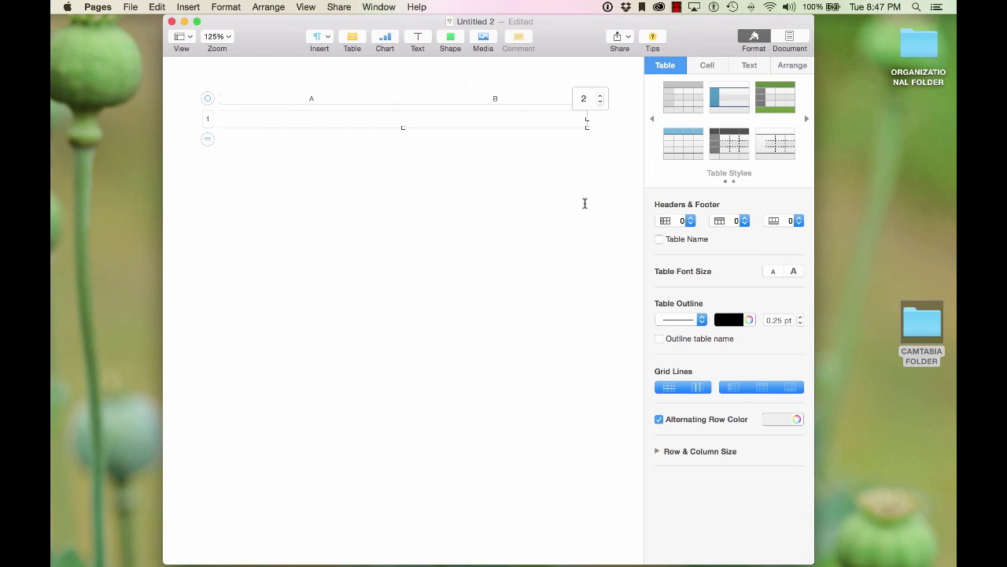
left_click(583, 207)
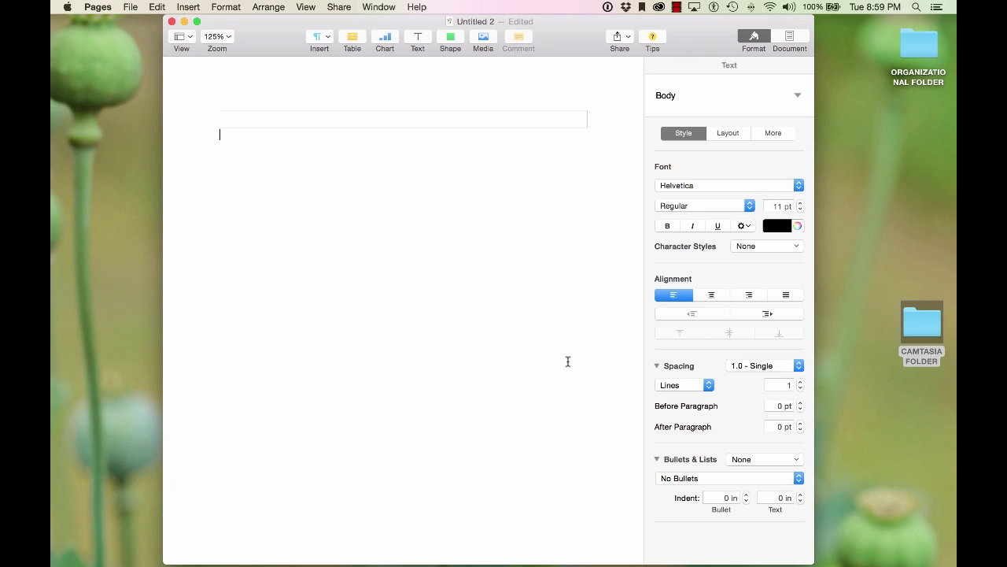
Set the table's object placement to Stay on Page with text wrap None.
left_click(236, 124)
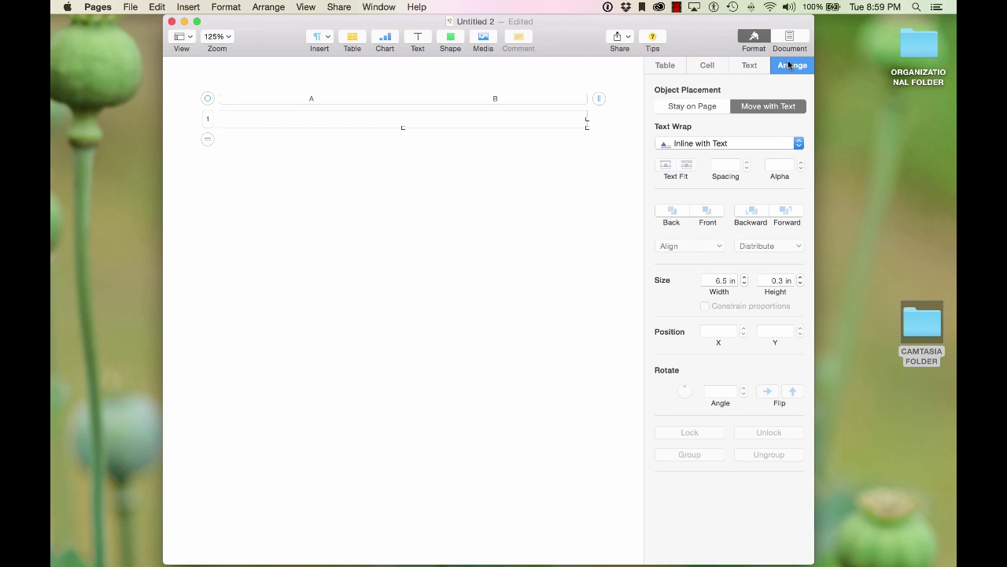
left_click(749, 65)
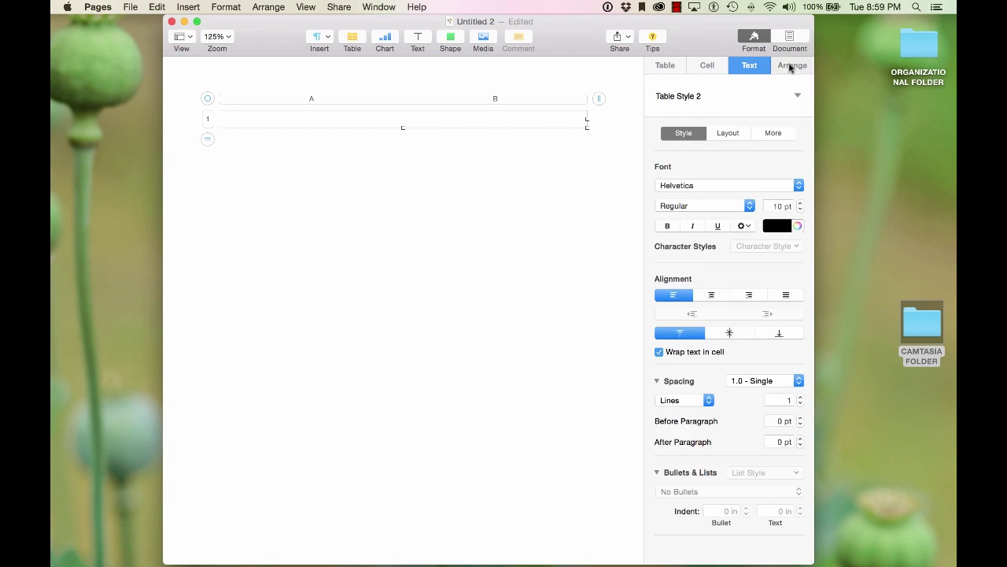
left_click(790, 65)
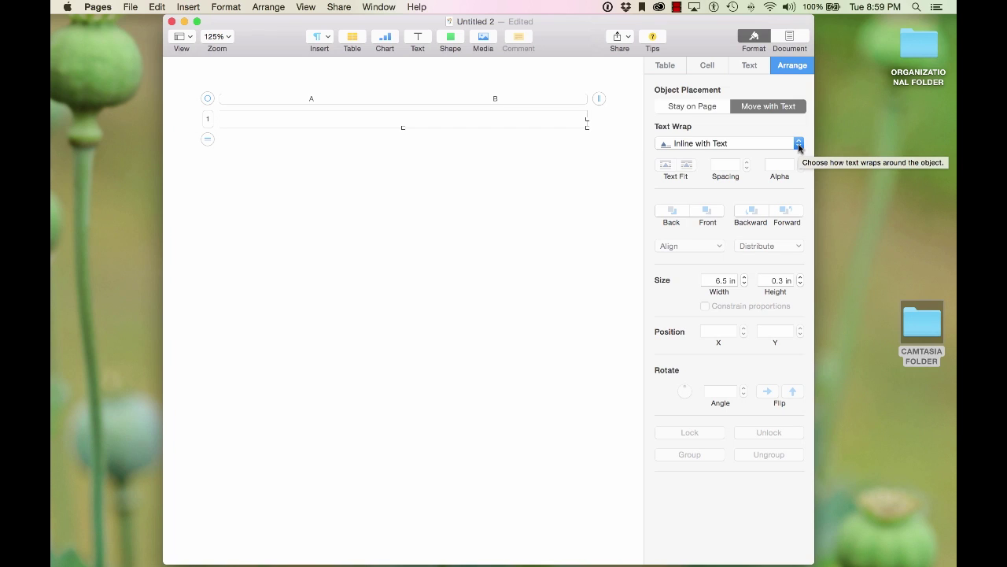
left_click(799, 145)
left_click(786, 161)
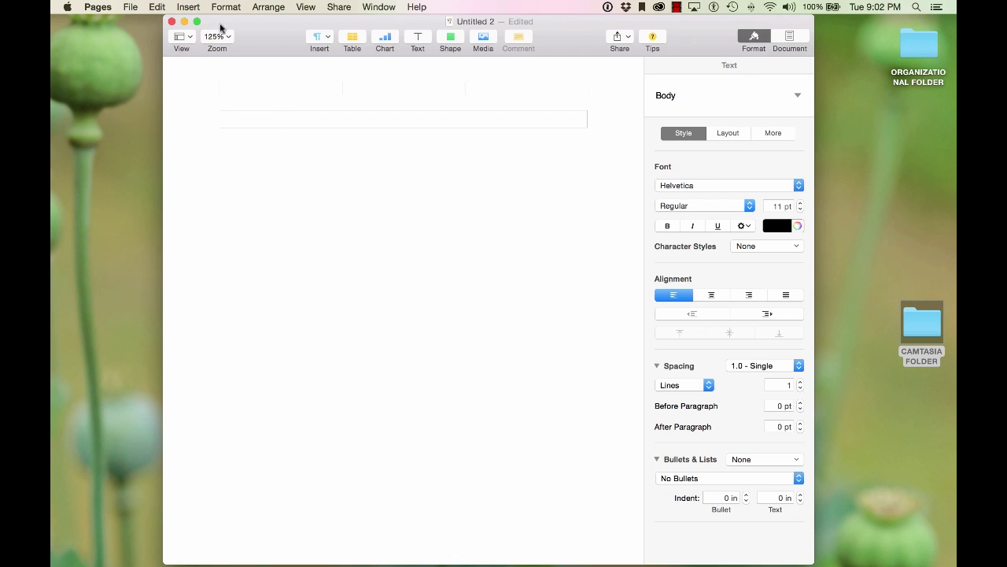
Insert six page breaks in the document body to add more blank pages.
left_click(189, 7)
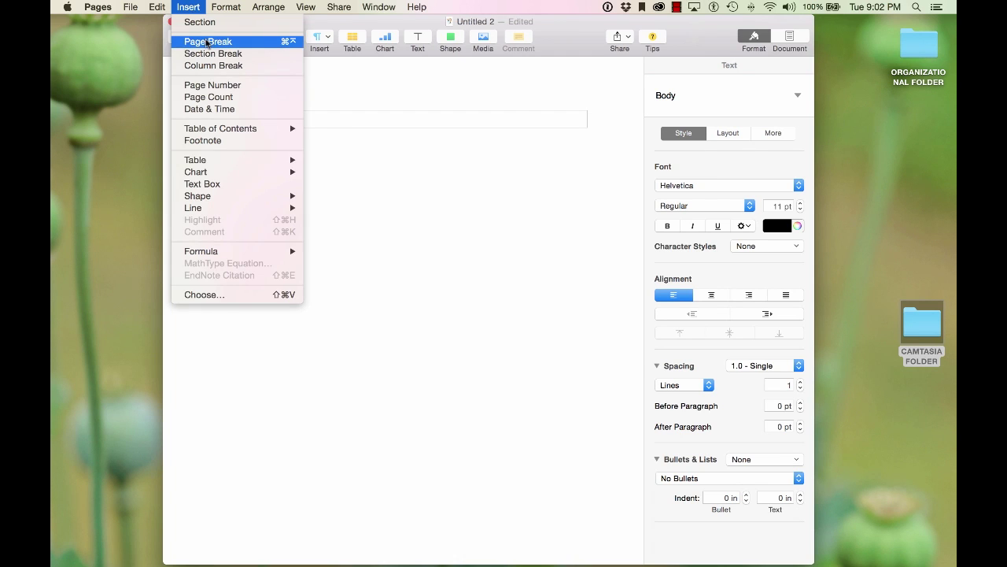
left_click(208, 42)
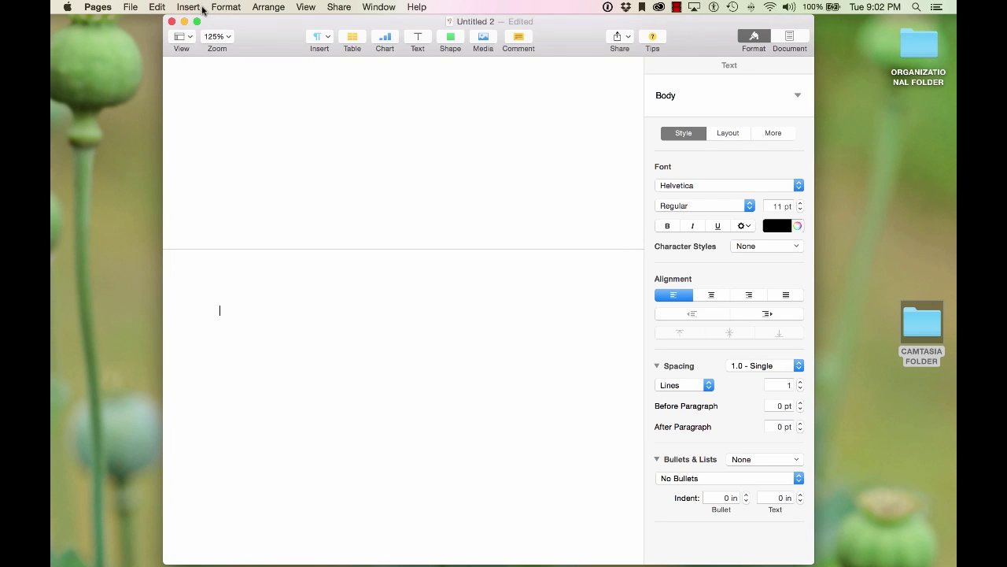
left_click(201, 8)
left_click(208, 41)
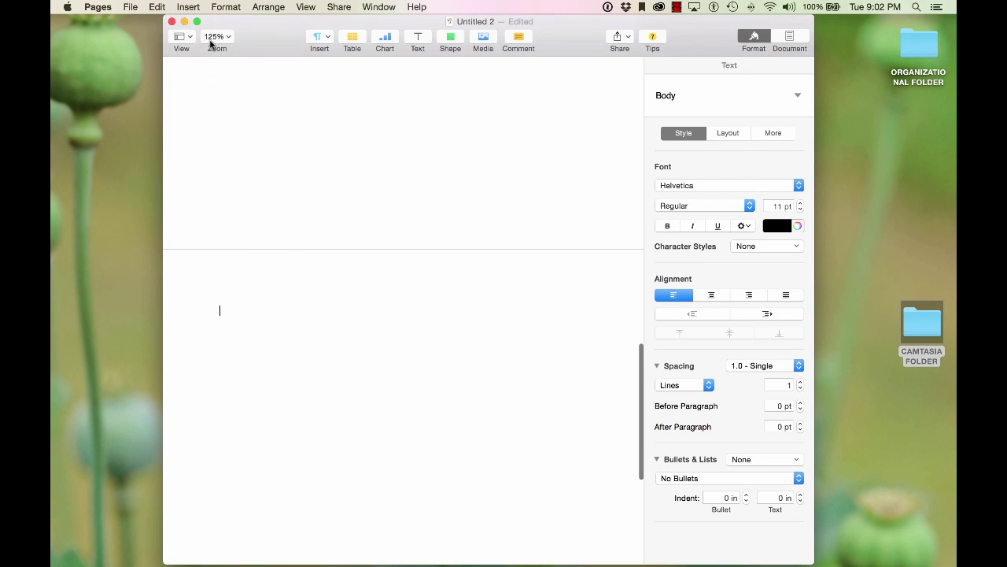
left_click(198, 7)
left_click(203, 43)
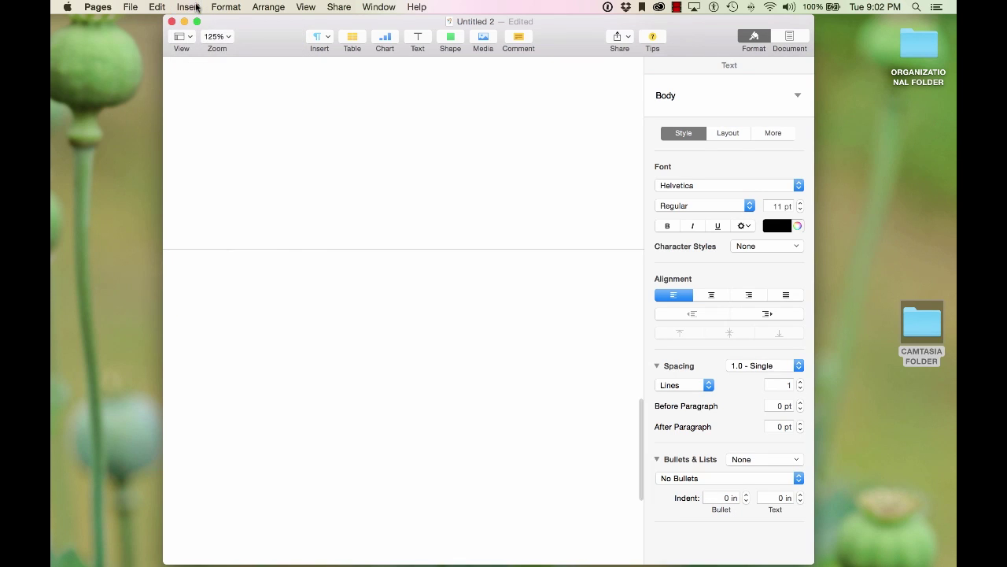
left_click(198, 7)
left_click(207, 43)
left_click(198, 8)
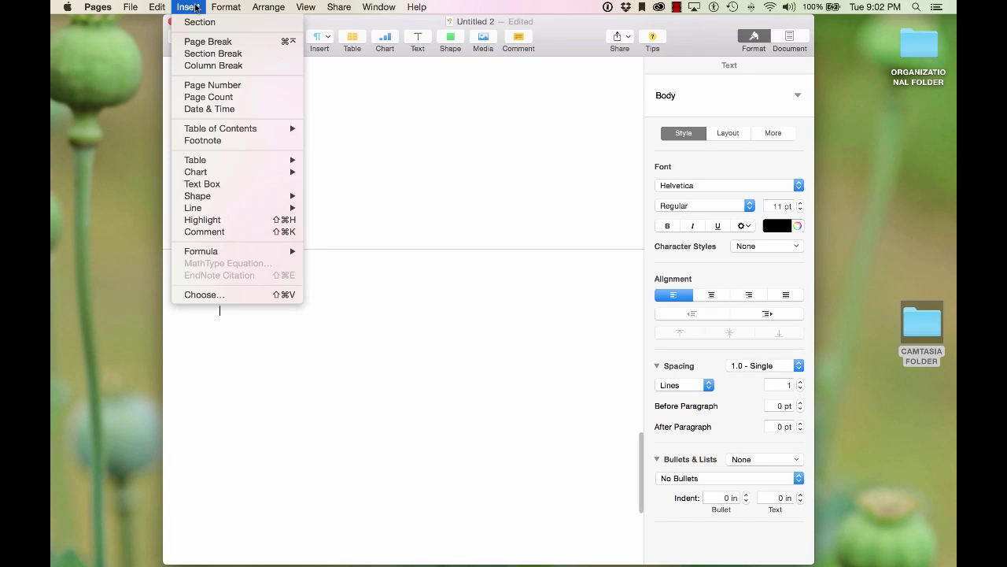
left_click(207, 43)
left_click(193, 9)
left_click(207, 42)
Select the whole two-column table on the first page and copy it.
scroll(432, 151, "up", 10)
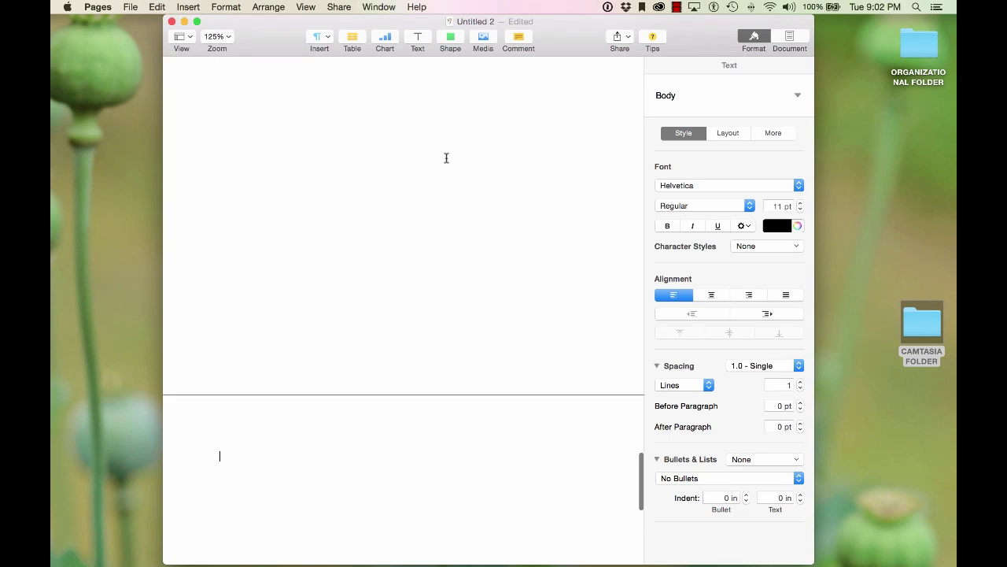
scroll(446, 158, "up", 10)
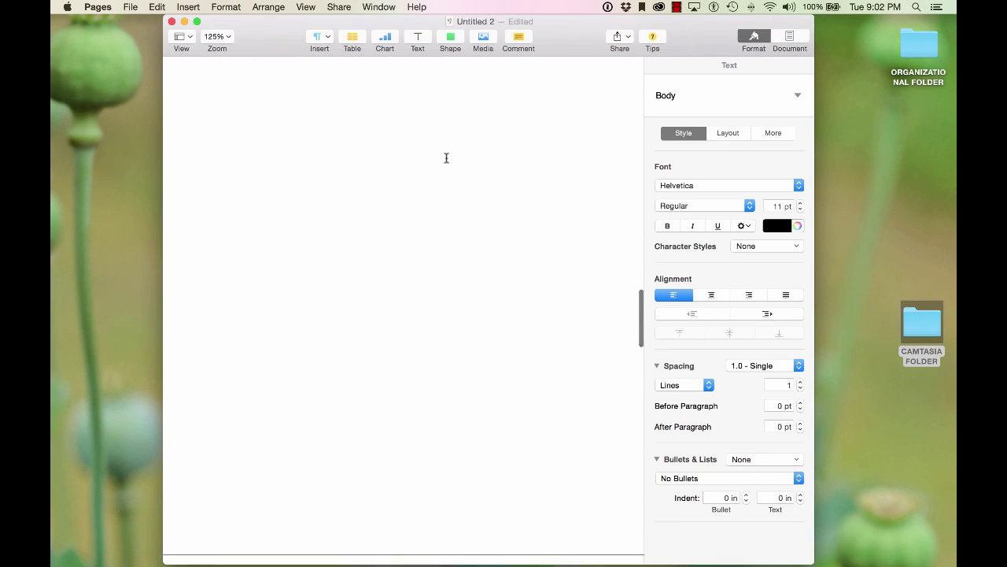
scroll(446, 158, "up", 6)
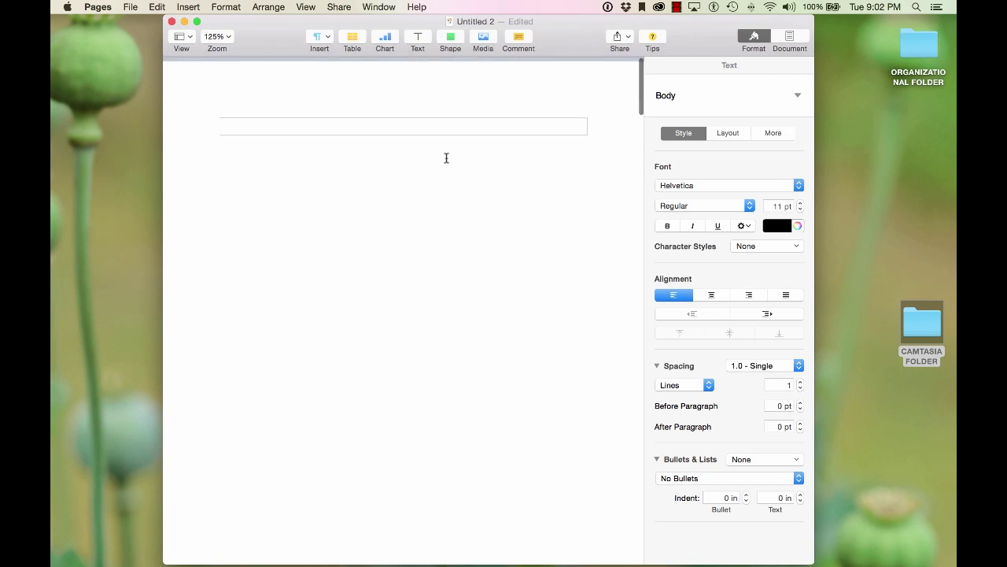
left_click(232, 130)
left_click(209, 100)
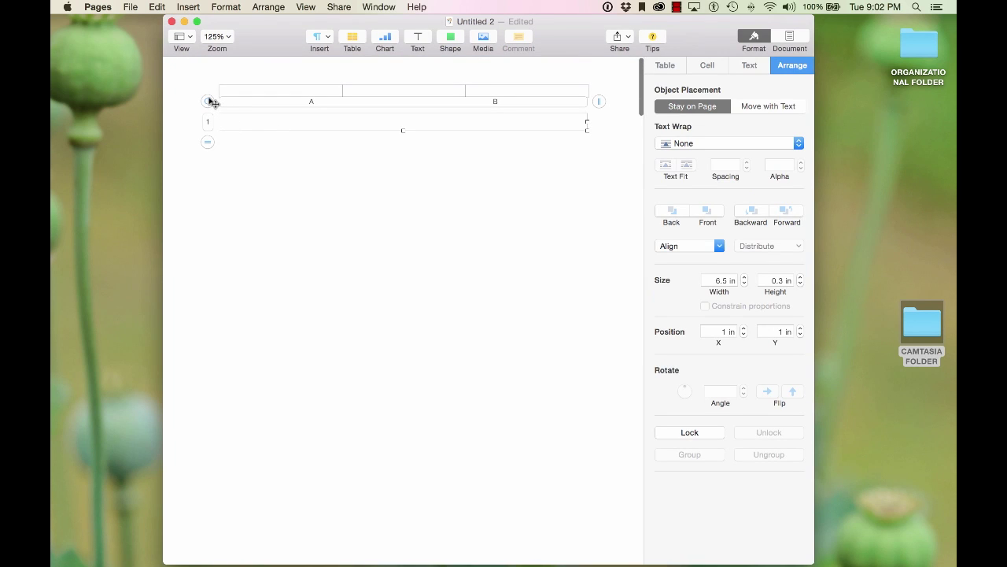
left_click(158, 7)
left_click(168, 65)
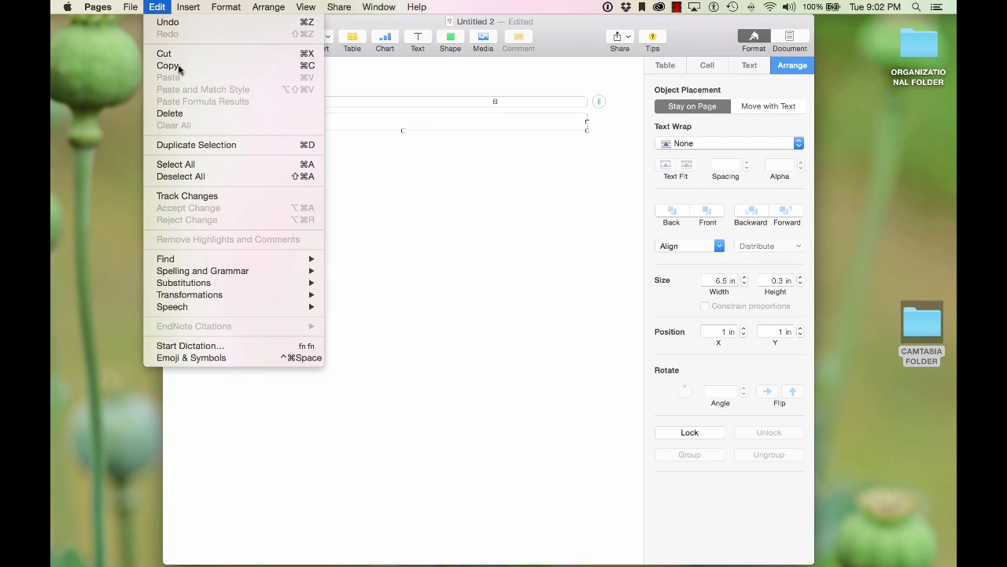
Paste the copied table at the top of the second page.
scroll(353, 185, "down", 15)
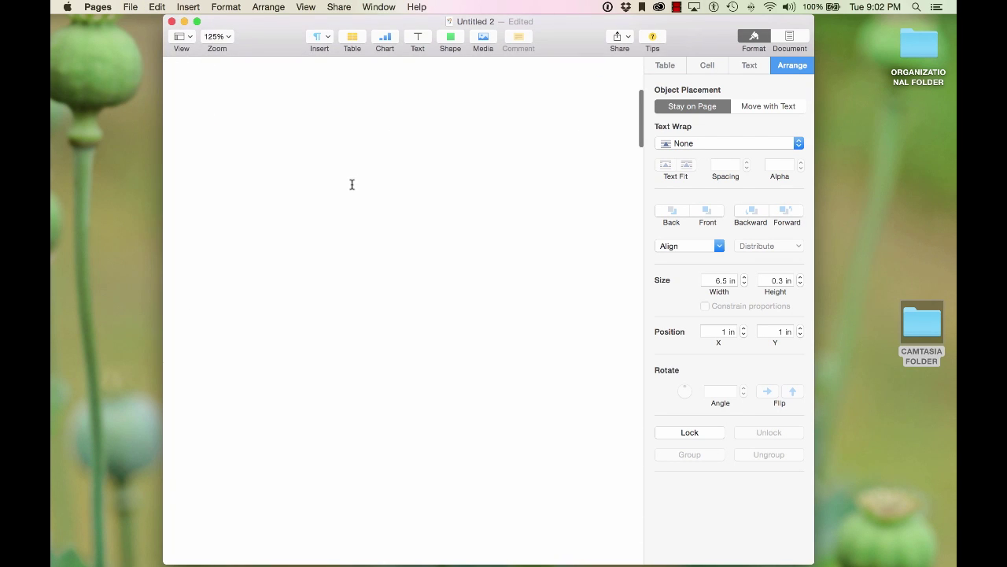
left_click(286, 166)
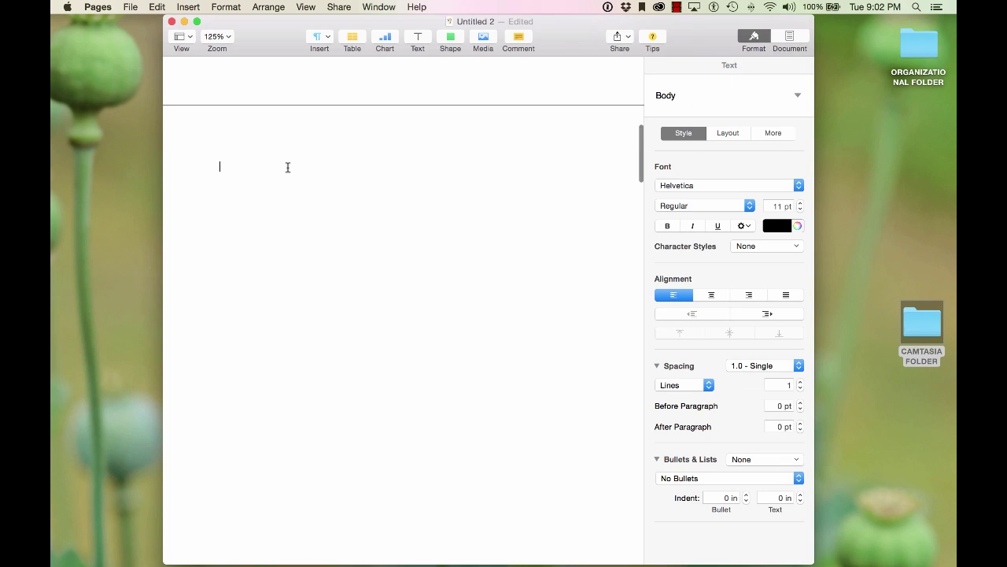
key("super+v")
left_click(163, 7)
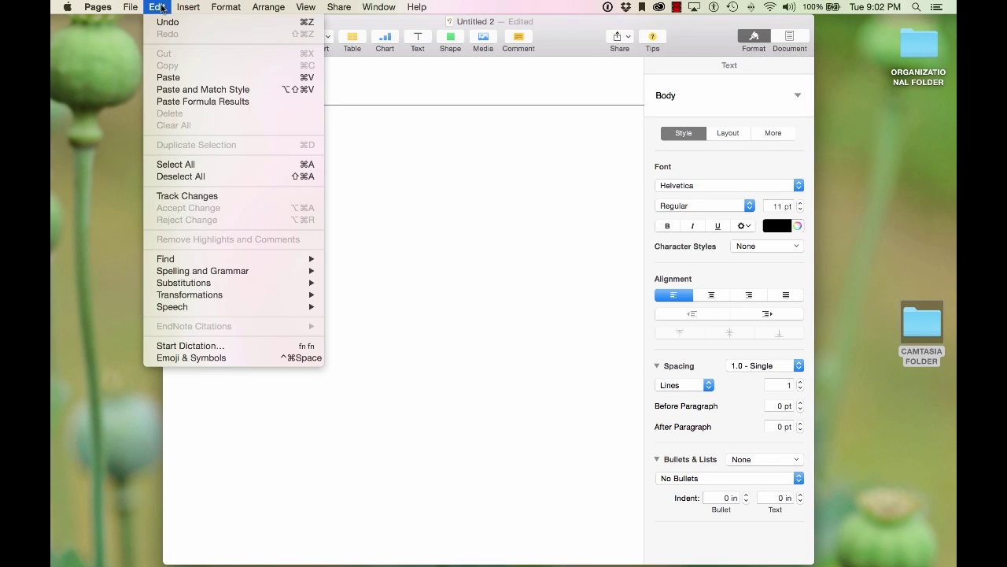
left_click(193, 77)
scroll(372, 139, "down", 10)
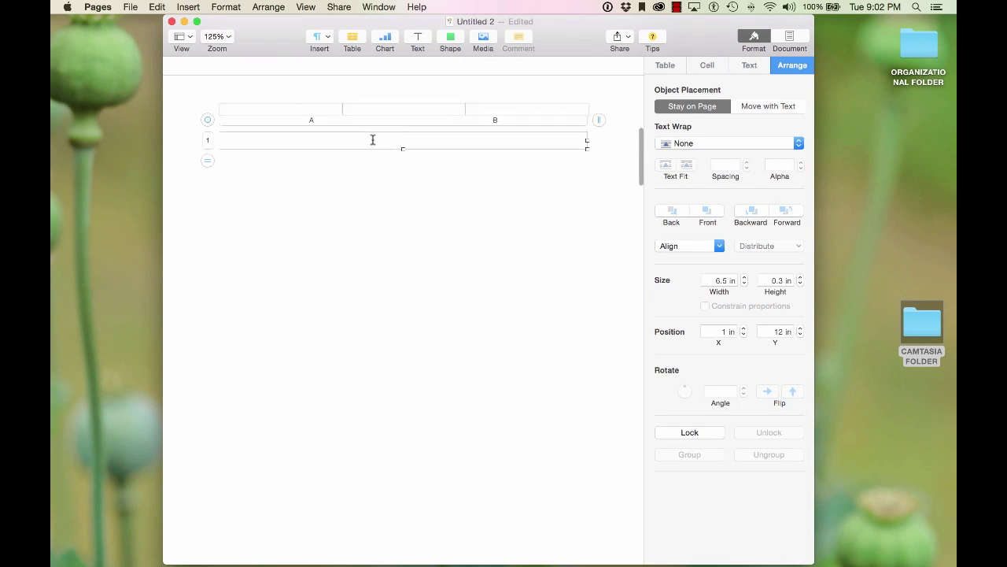
scroll(372, 140, "down", 5)
left_click(364, 140)
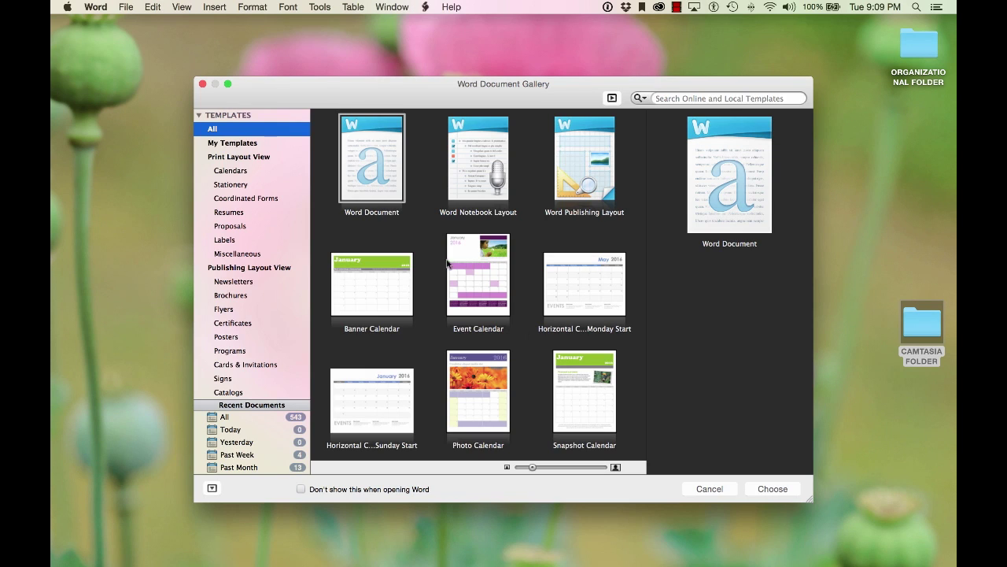
In Word, create a new blank Word Document and move its window toward the middle of the screen.
left_click(381, 200)
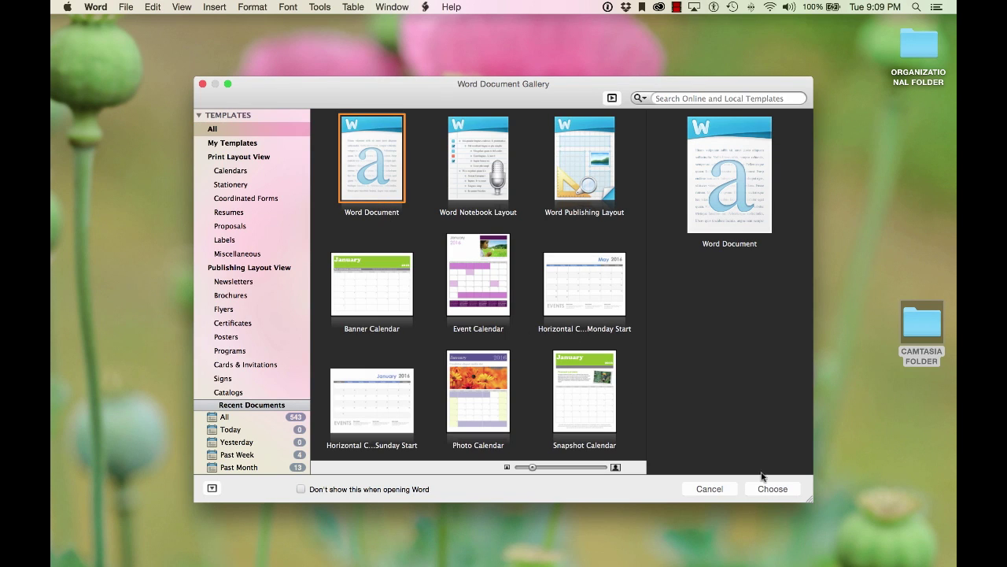
left_click(786, 489)
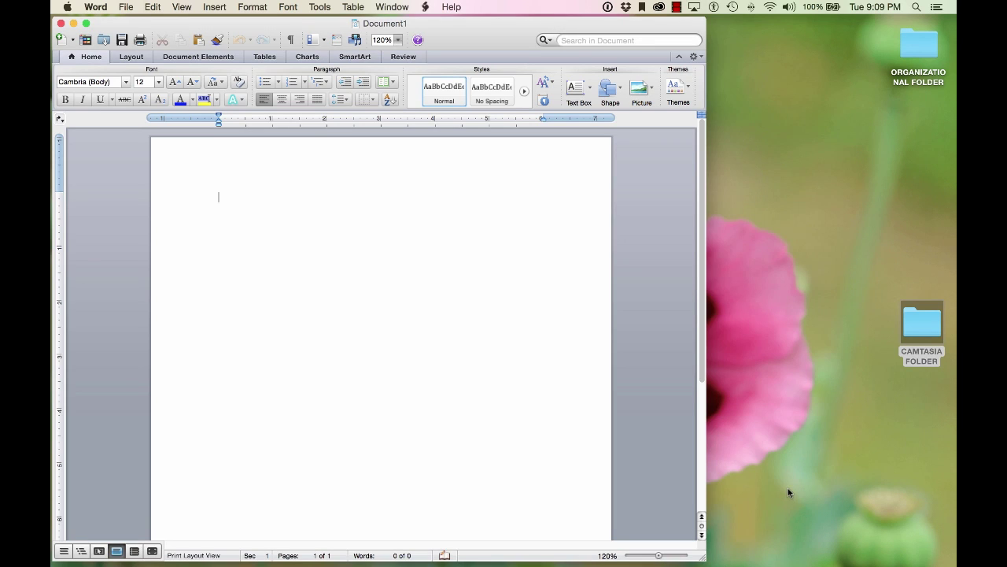
left_click_drag(470, 31, 607, 28)
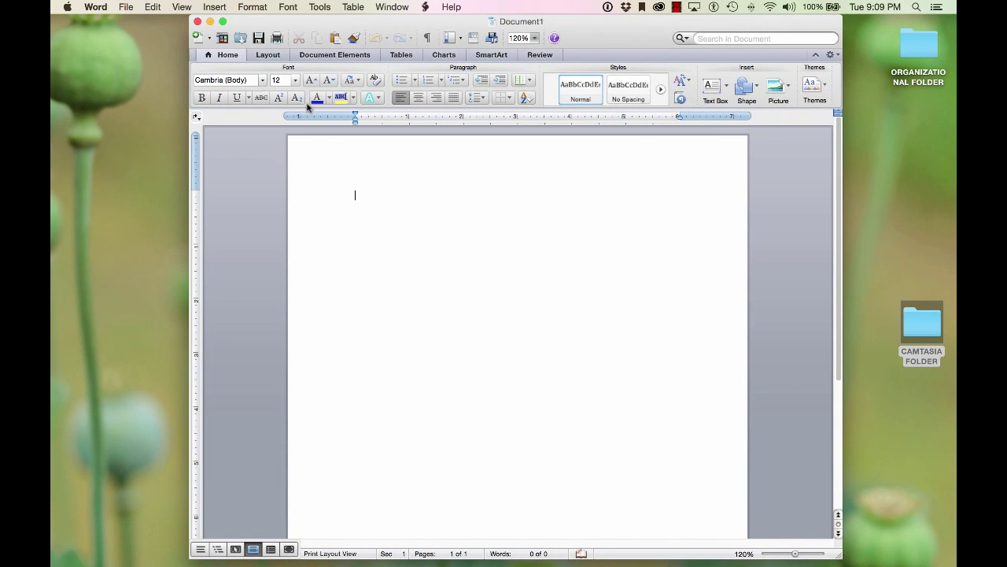
Insert a 2 x 1 table at the top of the document.
left_click(409, 56)
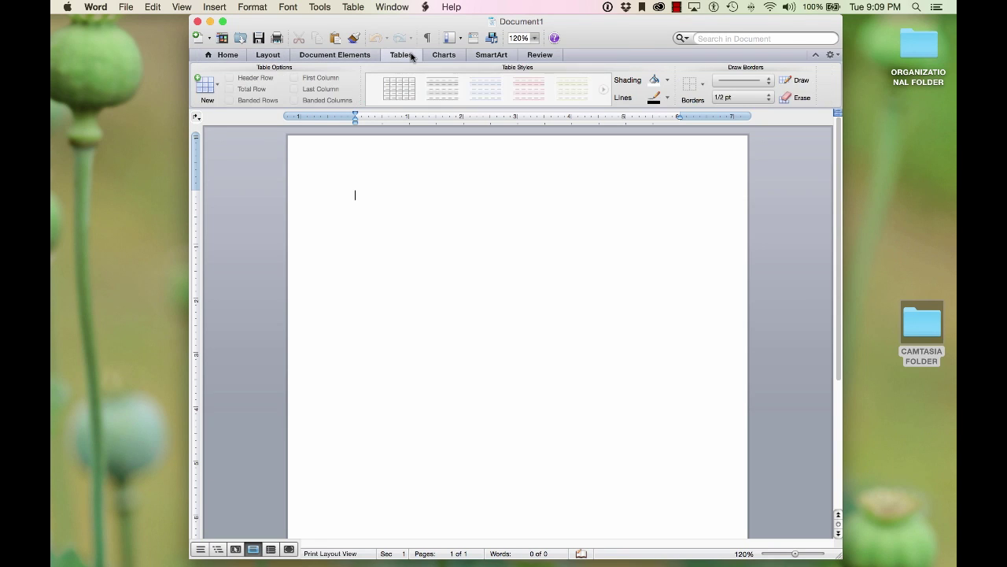
left_click(218, 87)
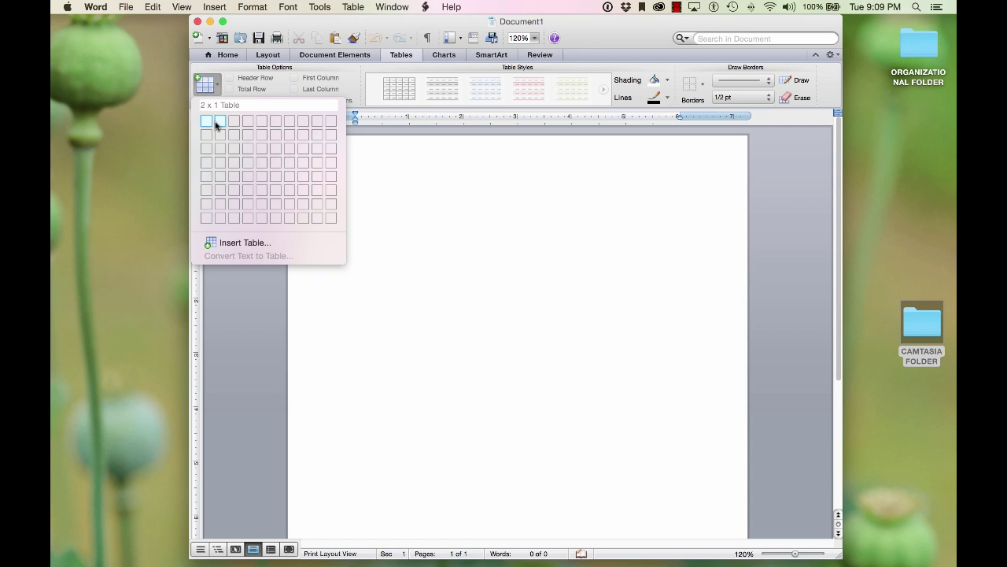
left_click(217, 125)
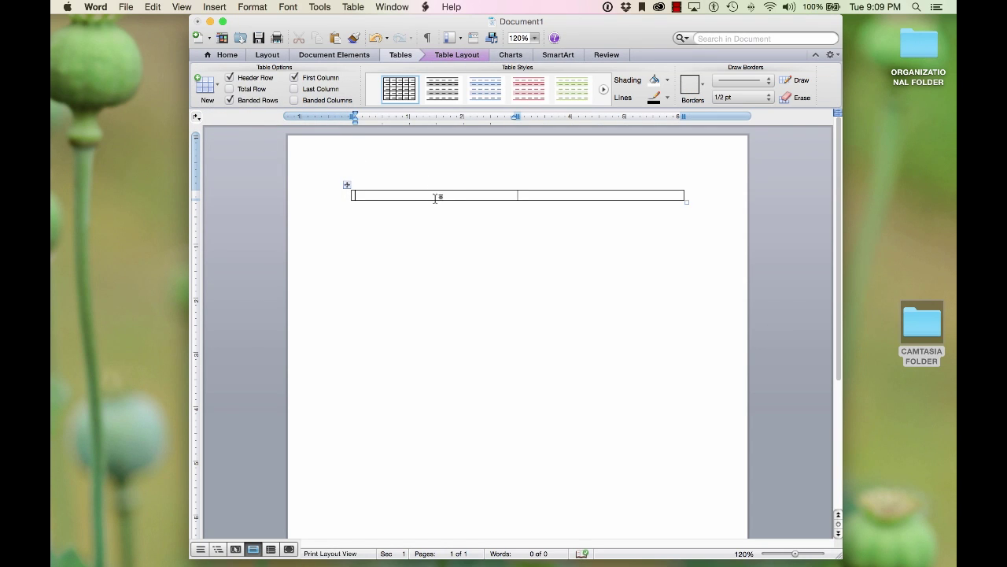
Fill the table's first cell with filler lines "Ffj;sfafj", "Fka;dfa'fdoadif" and "Fjdfdfj'", leaving a blank line after the first.
type("Ffj;sfafj")
key("Return")
key("Return")
type("Fka;")
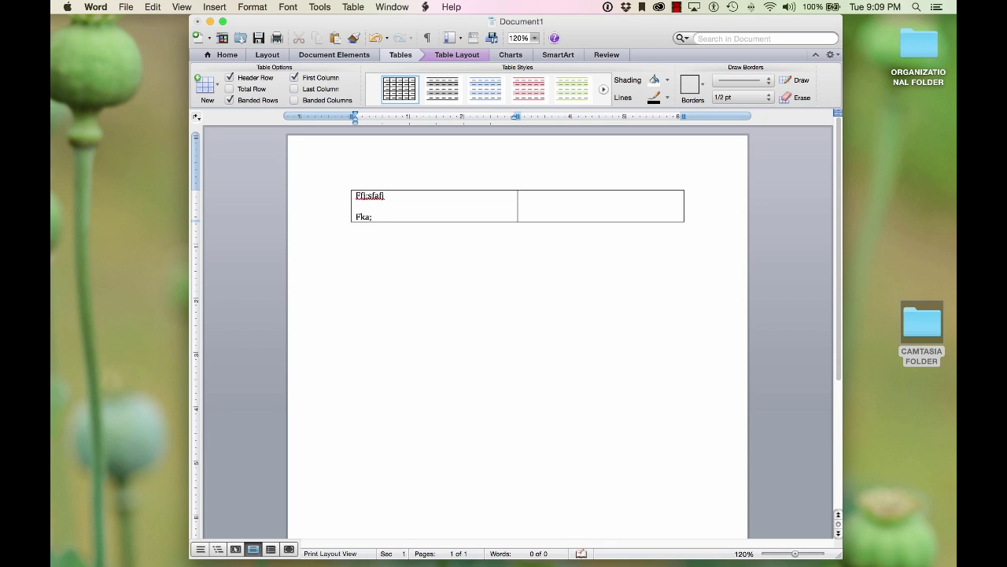
type("dfa'fdoadif")
key("Return")
type("Fjdfdj'")
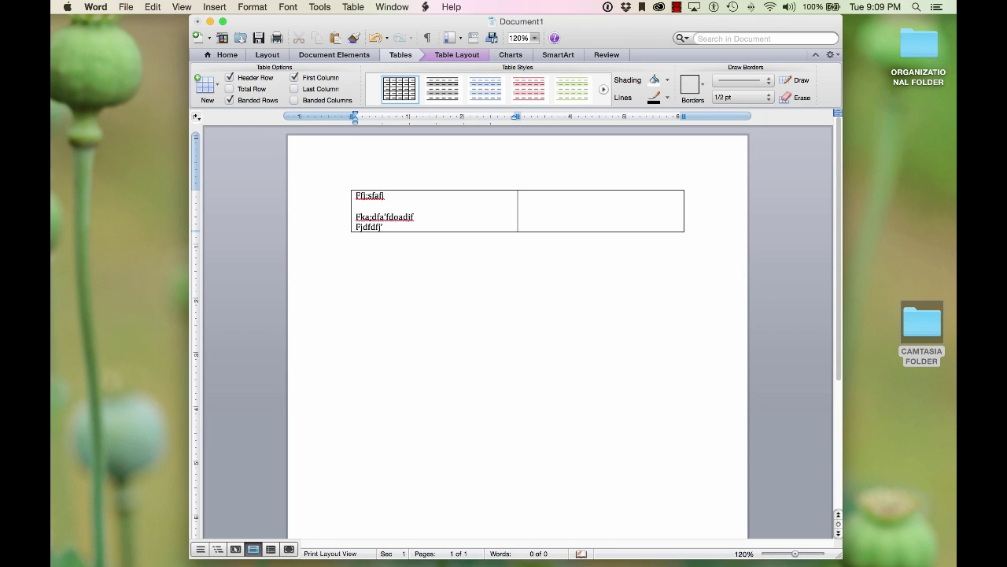
key("Return")
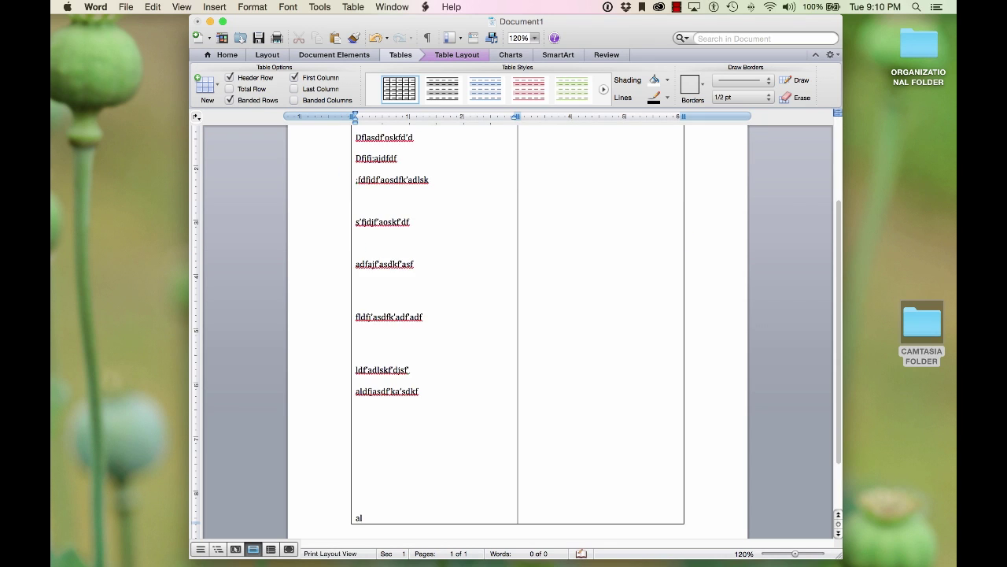
Add the filler line "Alkf'sdkf'asdfk" and blank lines in the first cell to extend the table onto the second page.
type("Alkf'sdkf'asdfk")
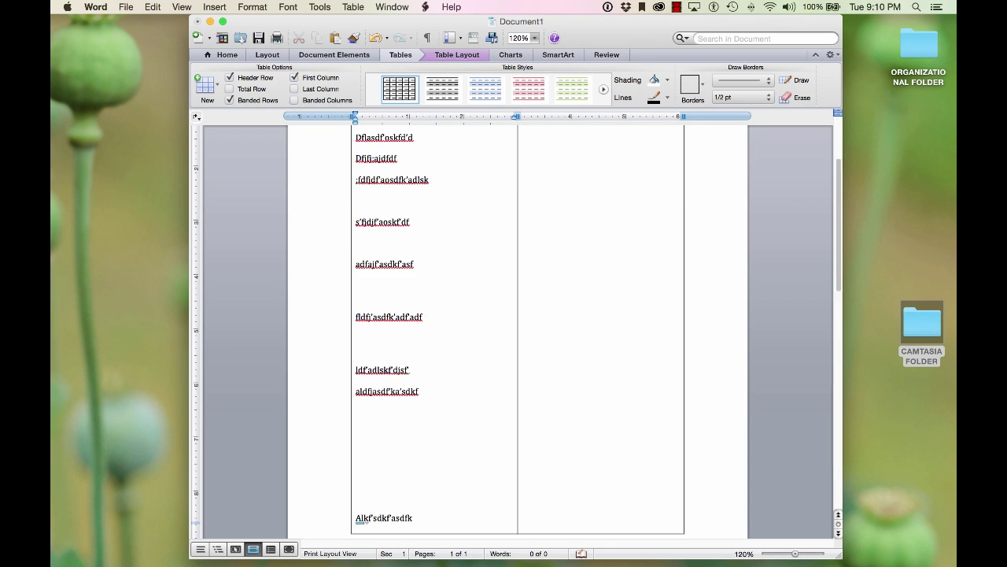
key("Return")
key("Return")
key("Return")
key("Return")
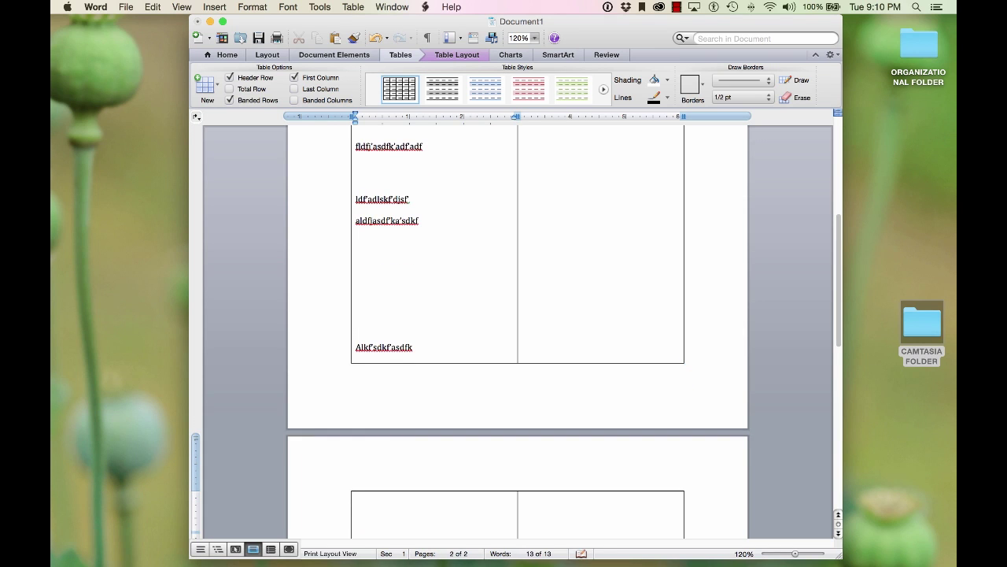